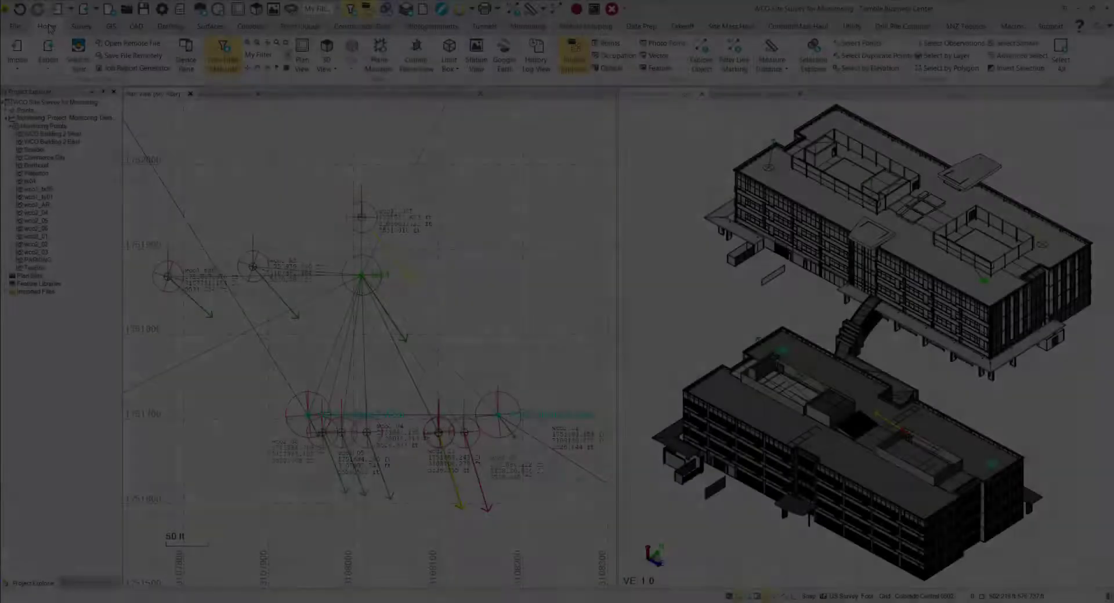
# Step: With the Monitoring ribbon shown, review wco1_ts05's displacements and warning and alarm thresholds in Properties
pyautogui.click(521, 29)
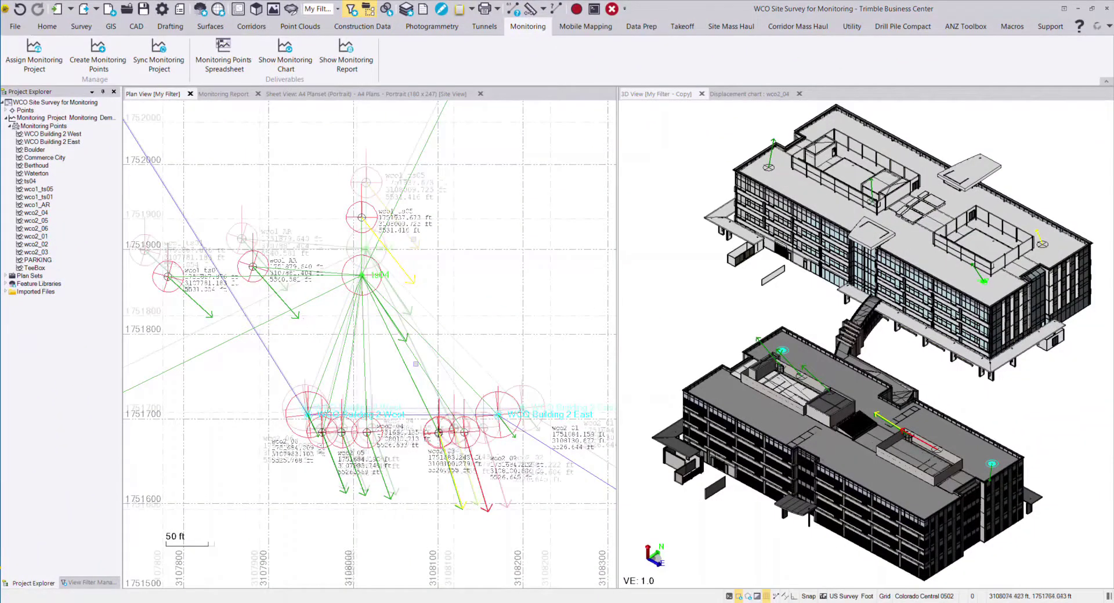
pyautogui.rightClick(410, 235)
pyautogui.click(458, 340)
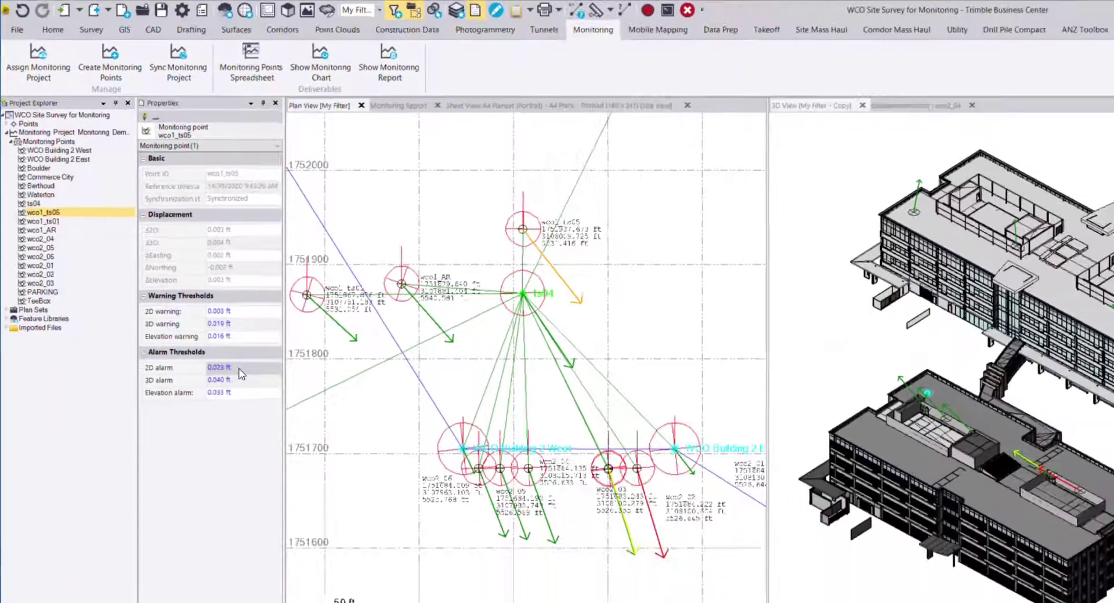
pyautogui.press('Escape')
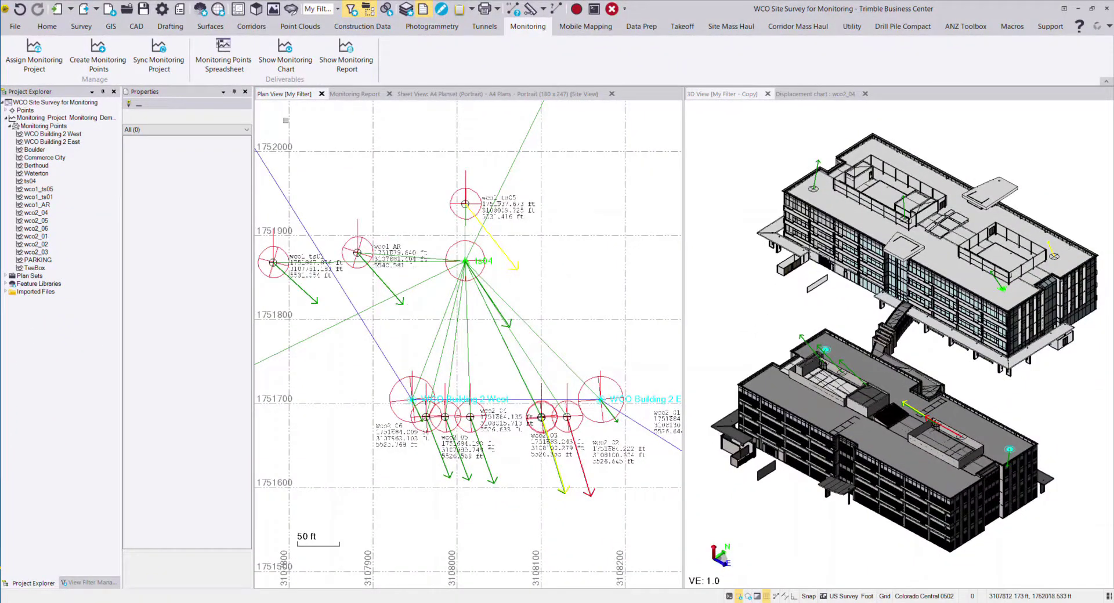
# Step: Close the Properties pane and zoom the plan view in on the wco2 points
pyautogui.click(244, 93)
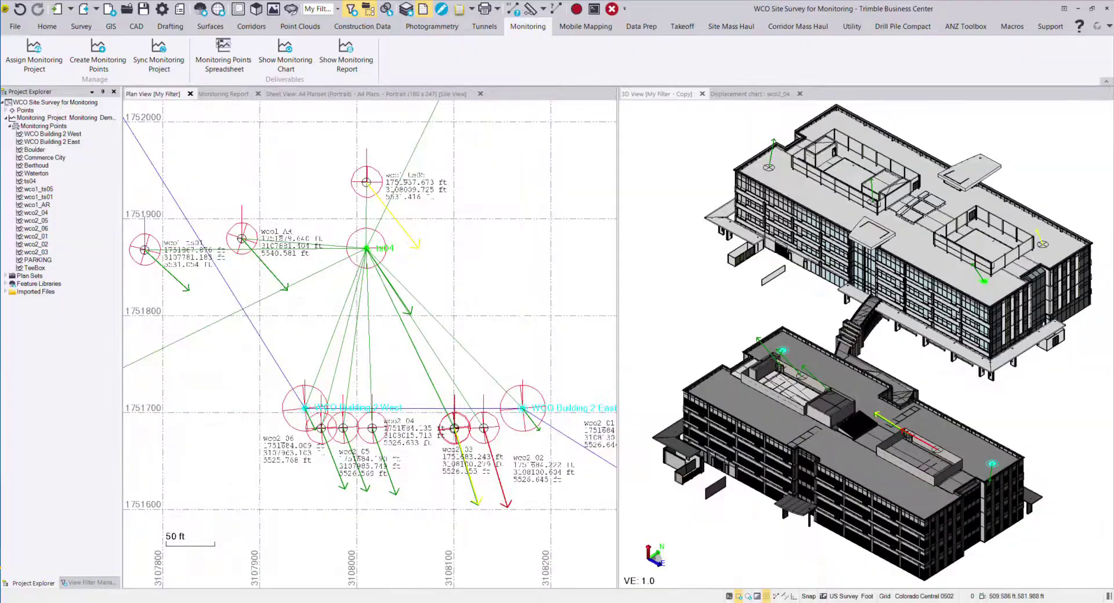
pyautogui.scroll(3, 444, 307)
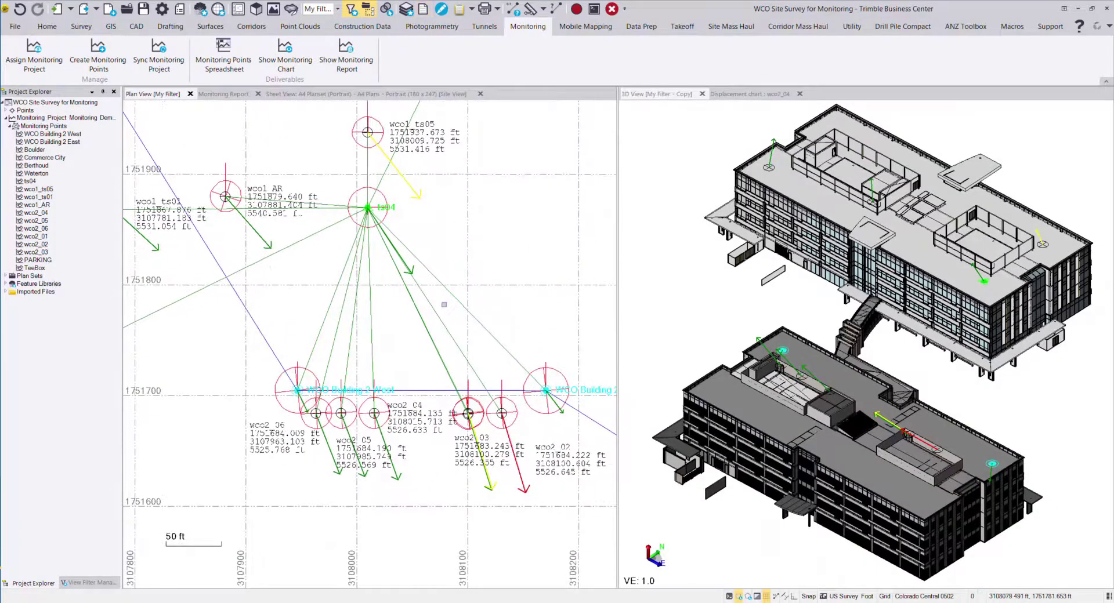
pyautogui.moveTo(382, 487); pyautogui.dragTo(385, 442, button='middle')
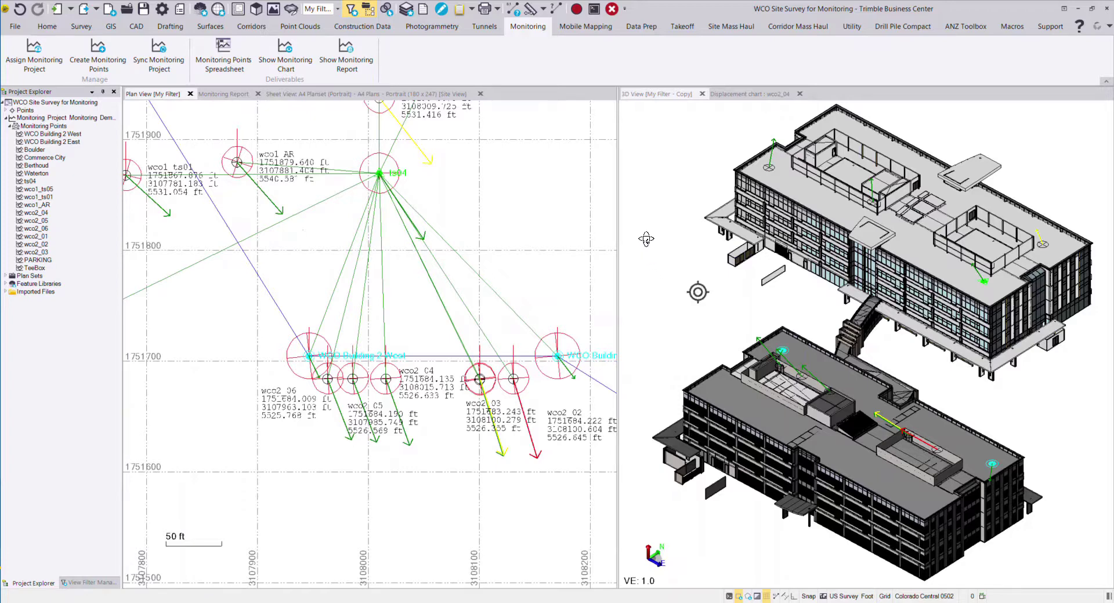
# Step: Bring the 3D buildings close from a low side angle and open wco2_04's displacement chart
pyautogui.moveTo(645, 238)
pyautogui.mouseDown(button='middle')
pyautogui.moveTo(635, 210)
pyautogui.moveTo(689, 217)
pyautogui.mouseUp(button='middle')
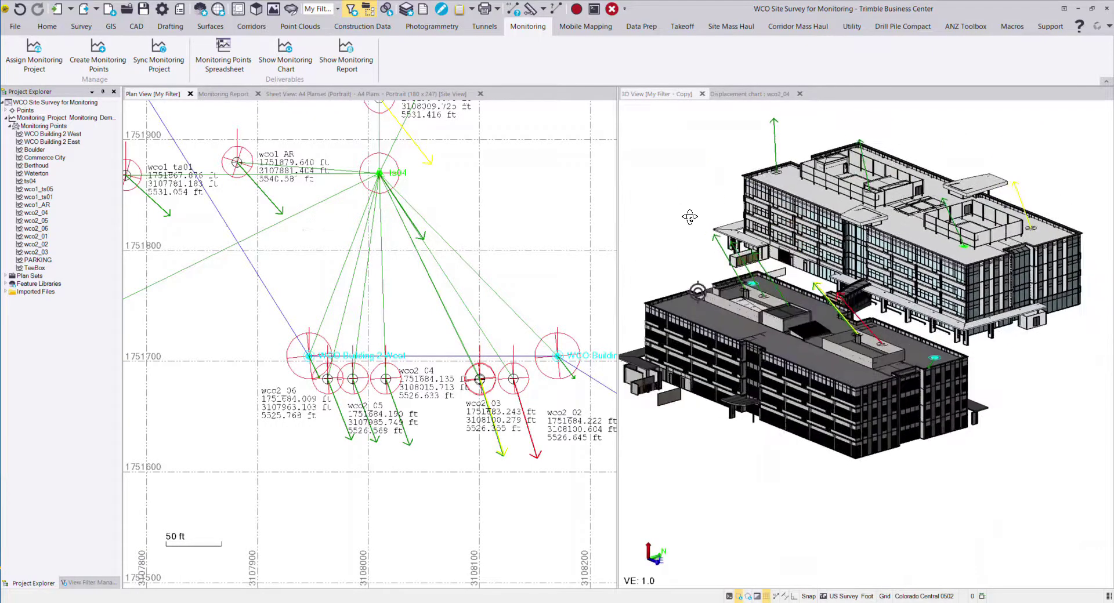
pyautogui.moveTo(713, 206); pyautogui.dragTo(749, 274, button='middle')
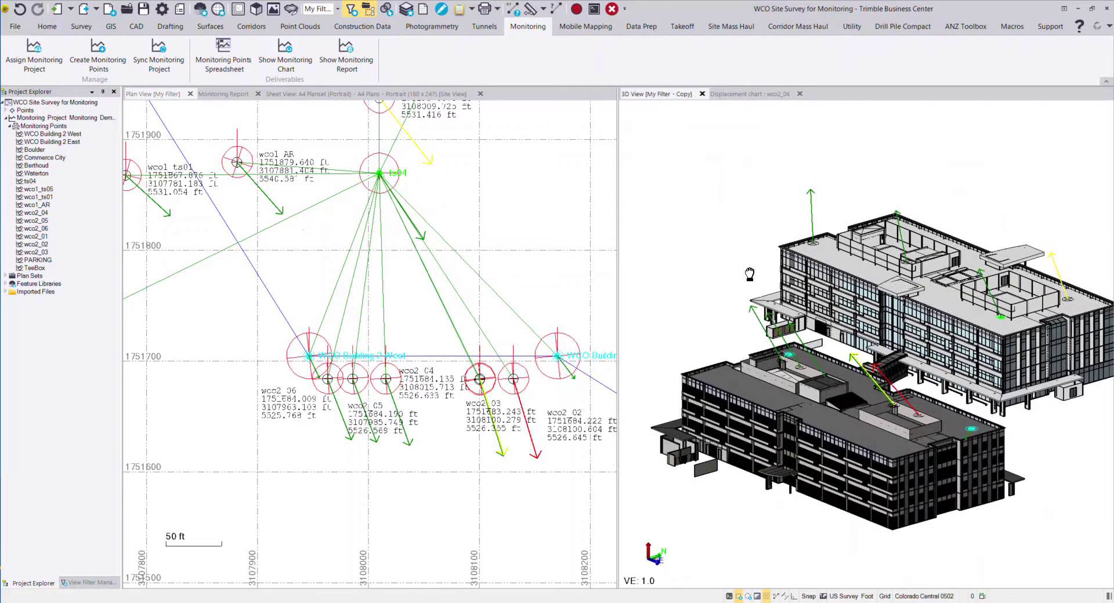
pyautogui.scroll(5, 749, 271)
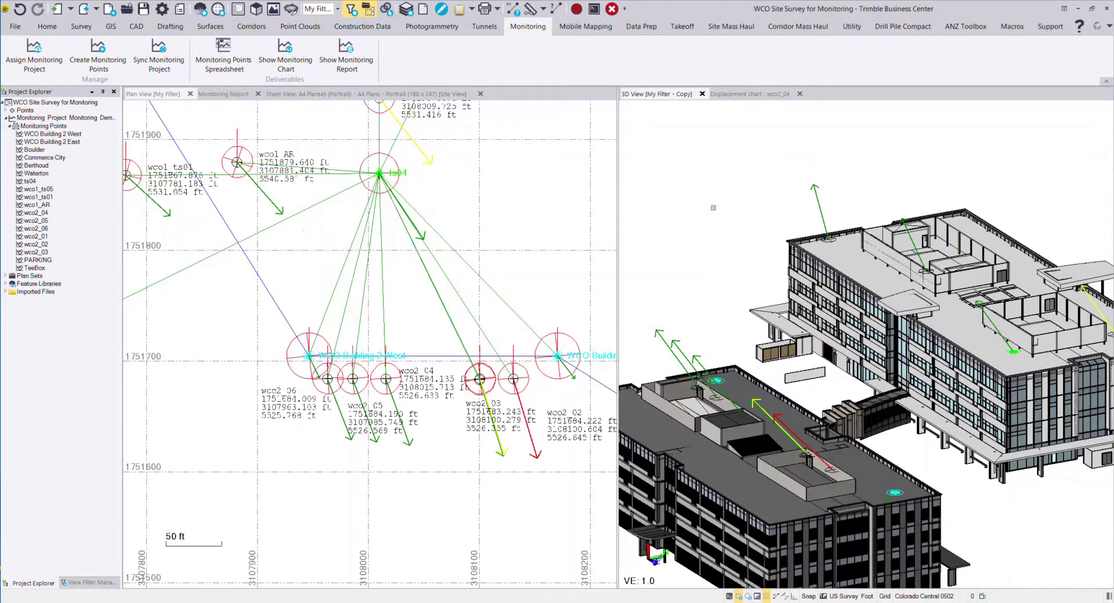
pyautogui.click(749, 98)
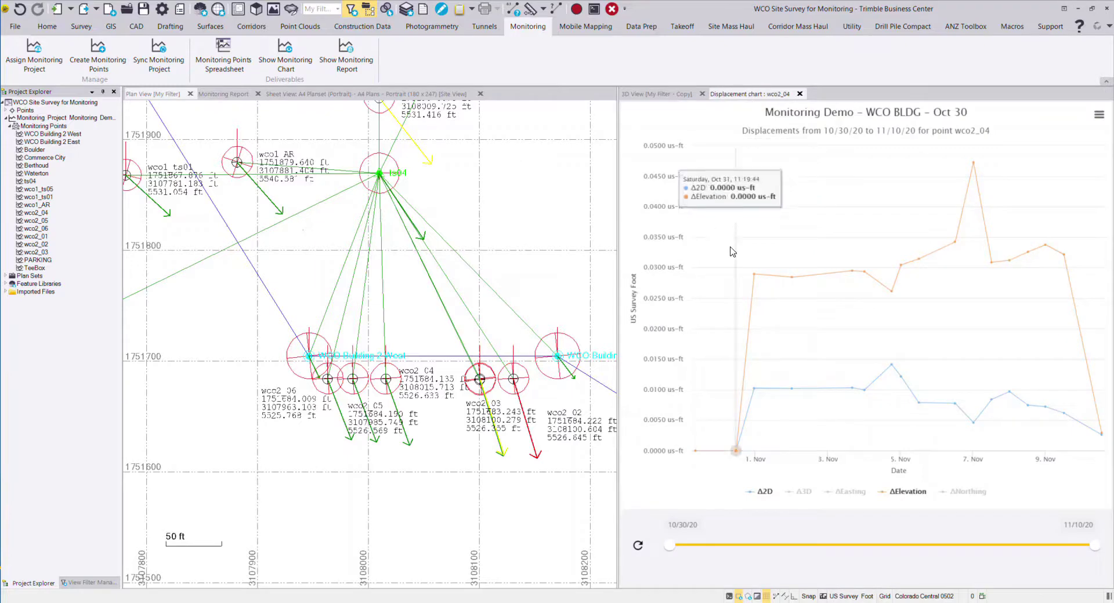
pyautogui.moveTo(1005, 369)
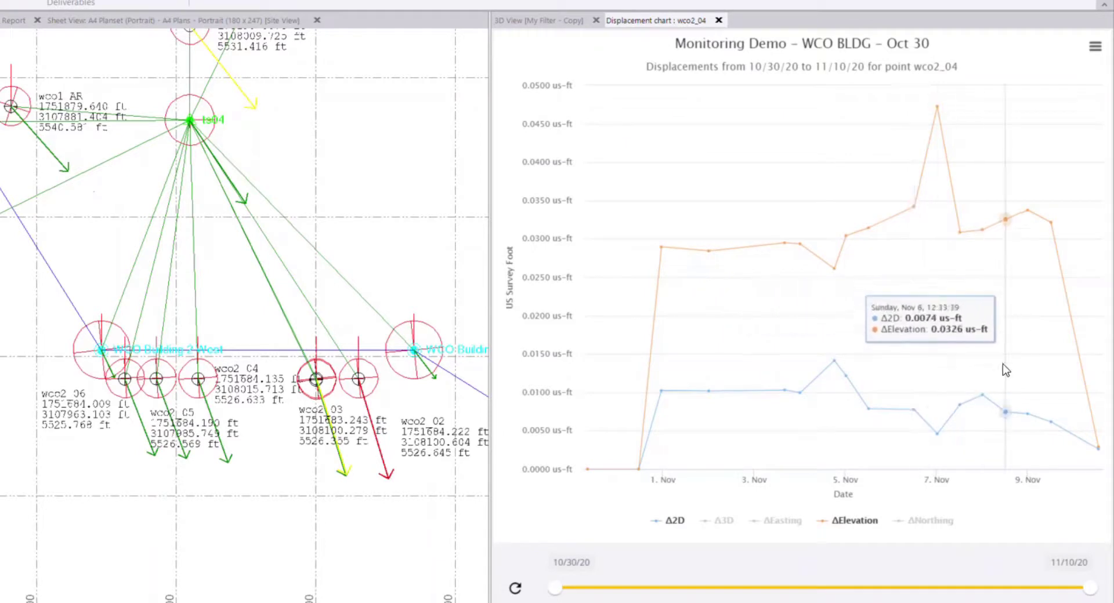
# Step: Toggle the ΔElevation, ΔEasting, Δ3D and ΔNorthing series in the wco2_04 chart legend
pyautogui.click(841, 525)
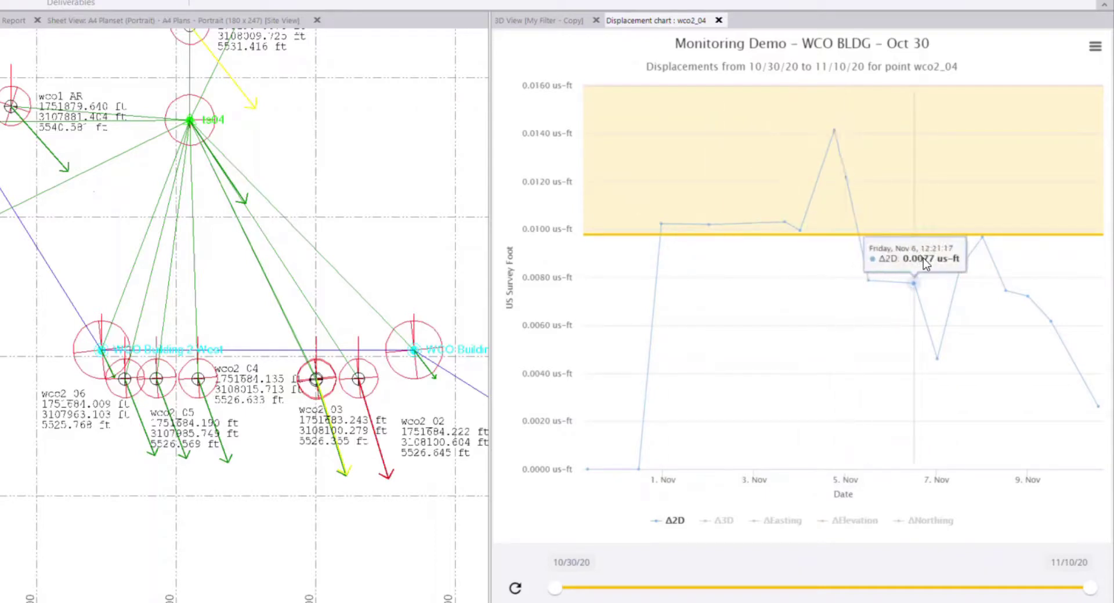
pyautogui.click(777, 521)
pyautogui.click(722, 520)
pyautogui.click(852, 521)
pyautogui.click(928, 521)
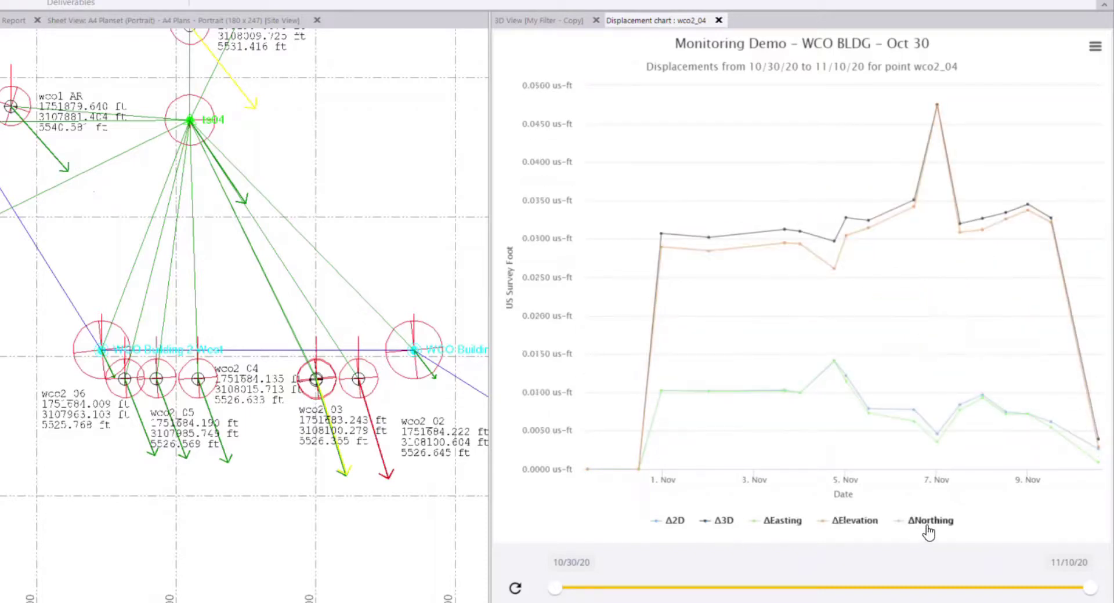
pyautogui.moveTo(948, 395)
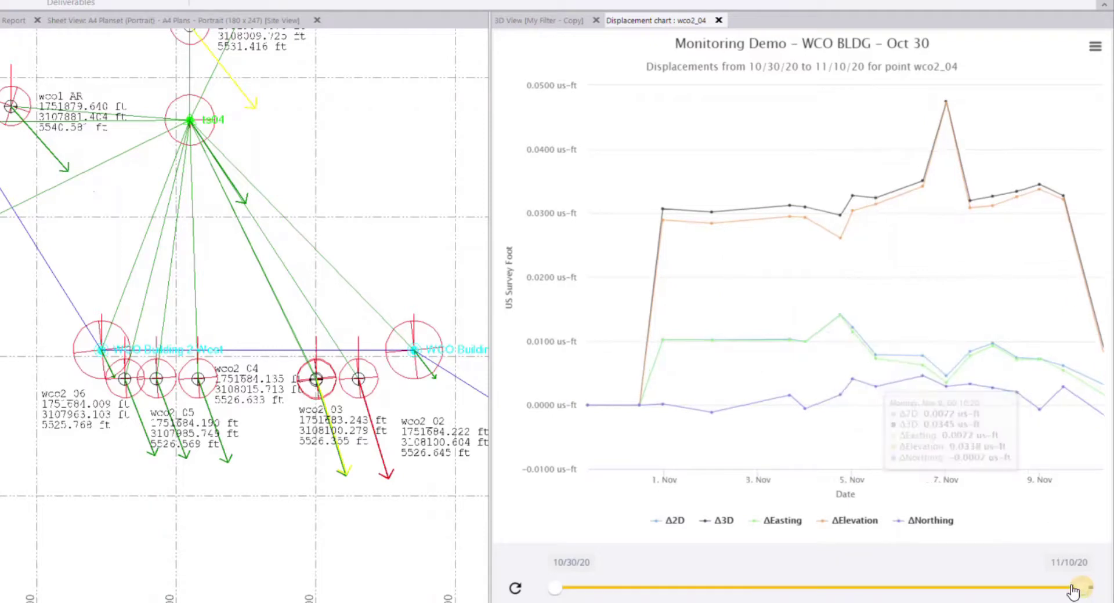
# Step: Narrow the chart's date range to 11/5/20–11/8/20, then display the displacement report
pyautogui.moveTo(1090, 588); pyautogui.dragTo(989, 588)
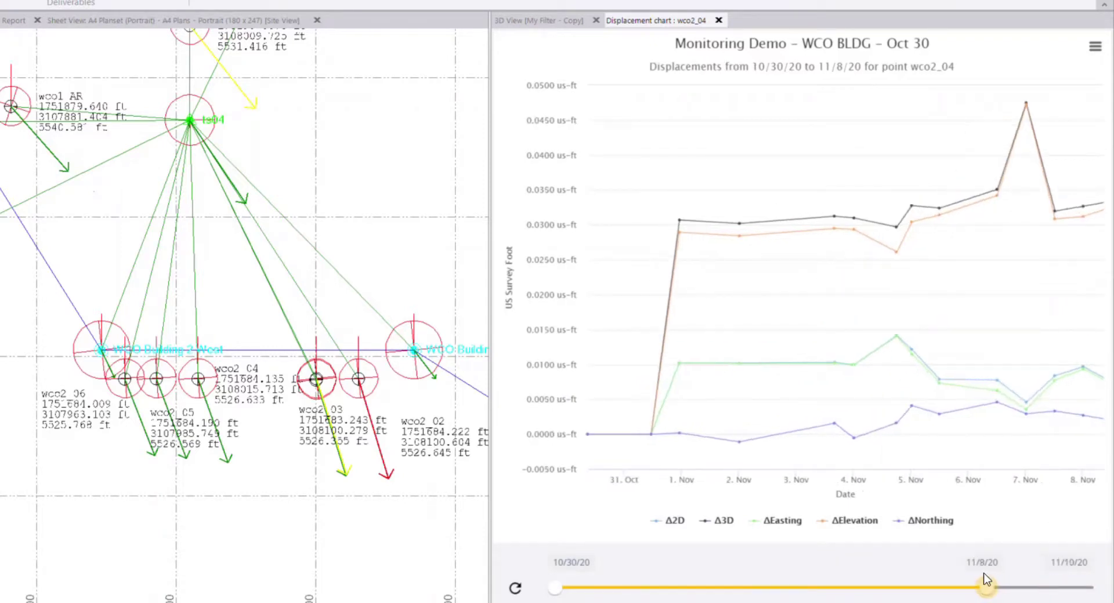
pyautogui.moveTo(553, 588); pyautogui.dragTo(730, 596)
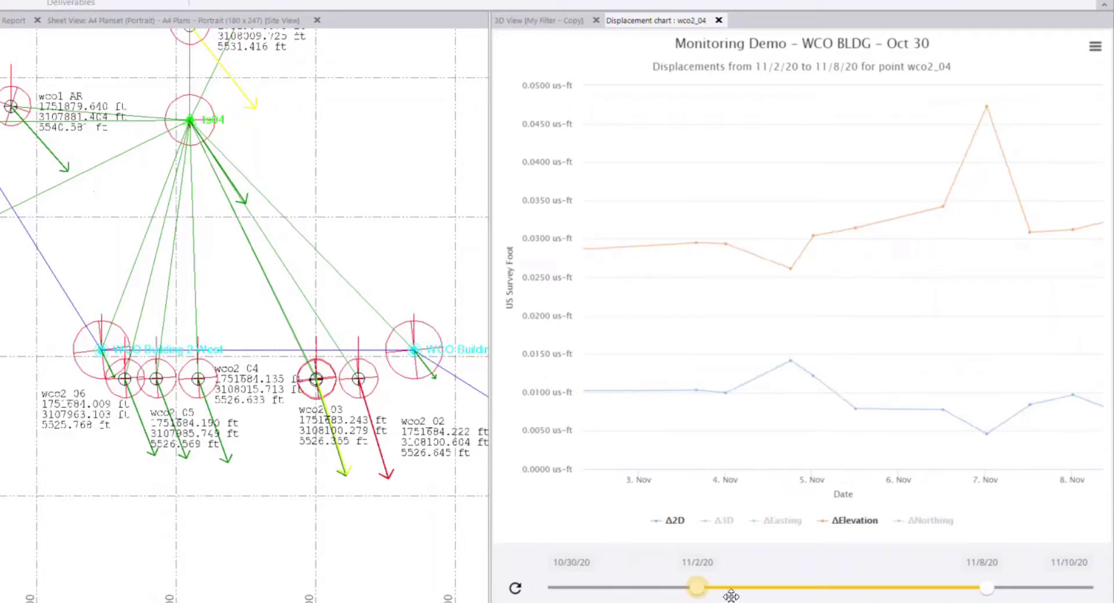
pyautogui.moveTo(731, 596); pyautogui.dragTo(847, 596)
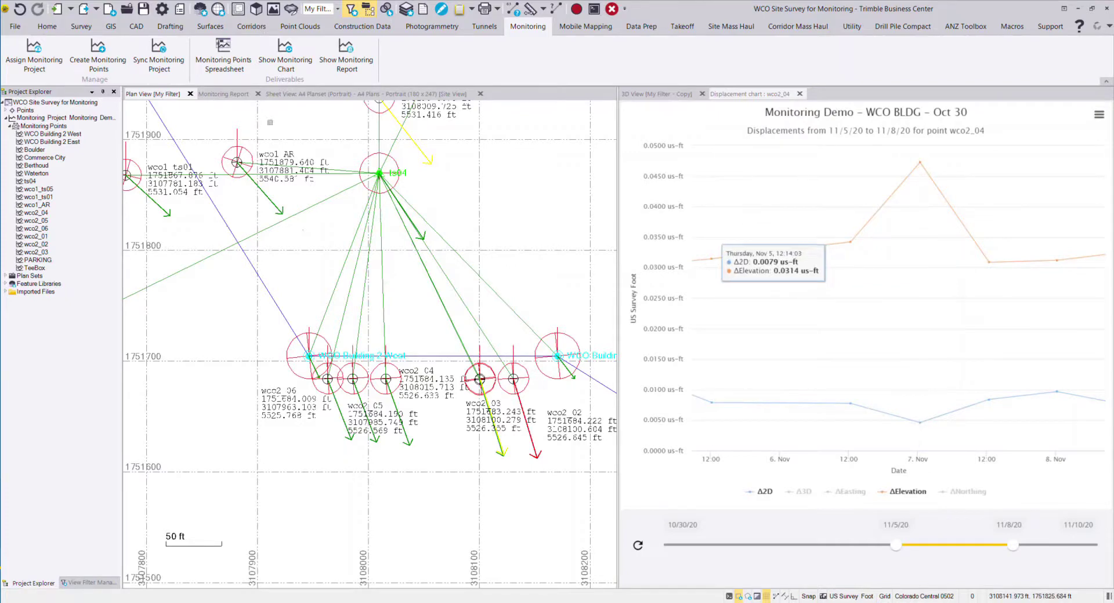
pyautogui.click(214, 94)
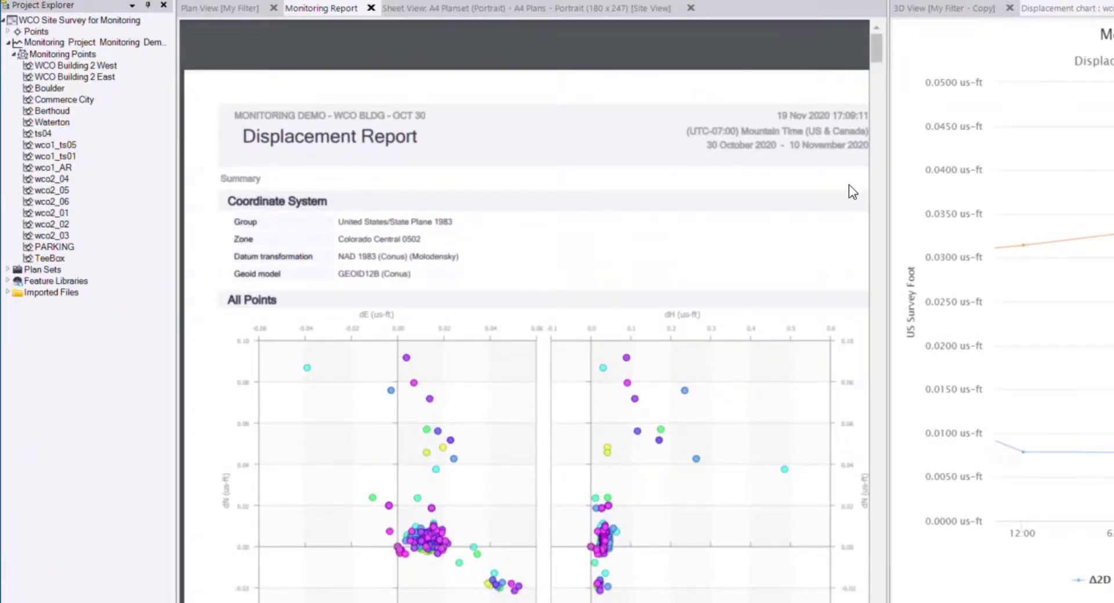
# Step: Page the Displacement Report down to page 11's Nov 2 and Nov 3 readings tables
pyautogui.scroll(-3, 878, 61)
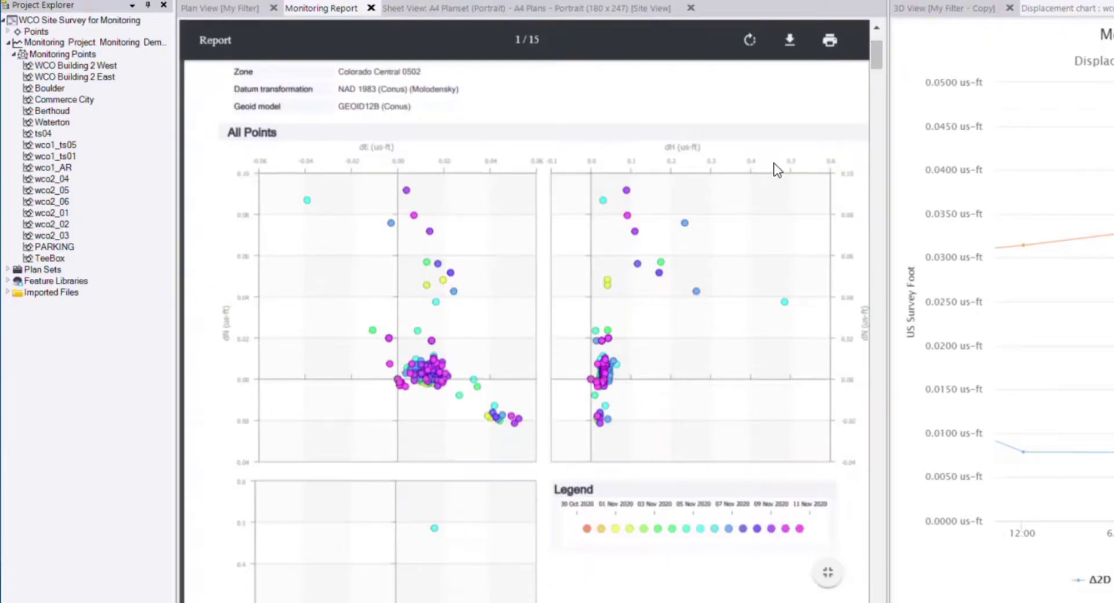
pyautogui.moveTo(873, 71); pyautogui.dragTo(875, 102)
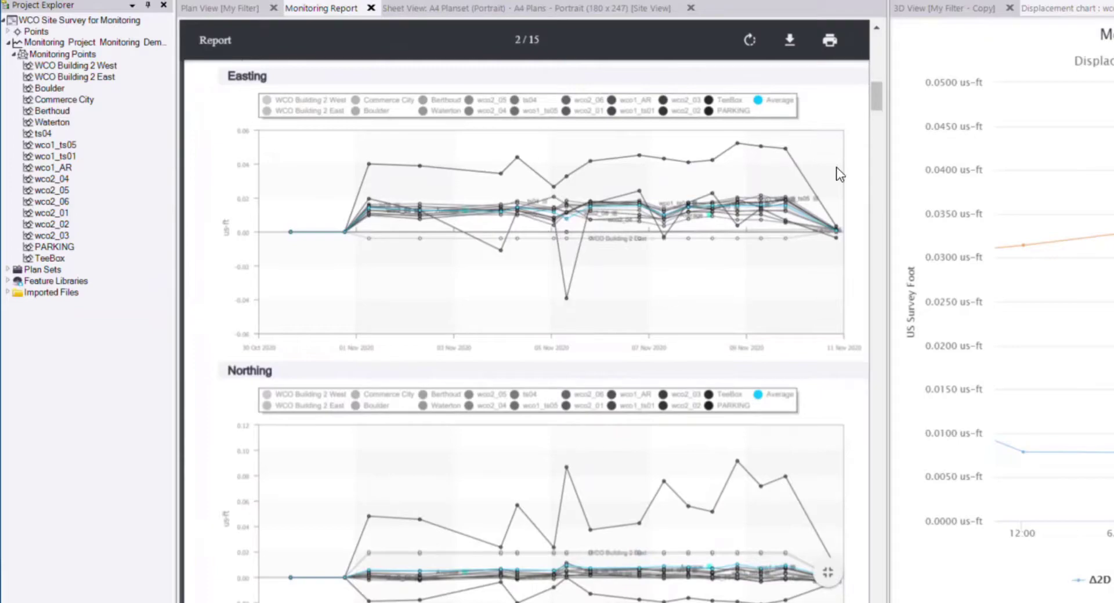
pyautogui.moveTo(881, 102); pyautogui.dragTo(864, 408)
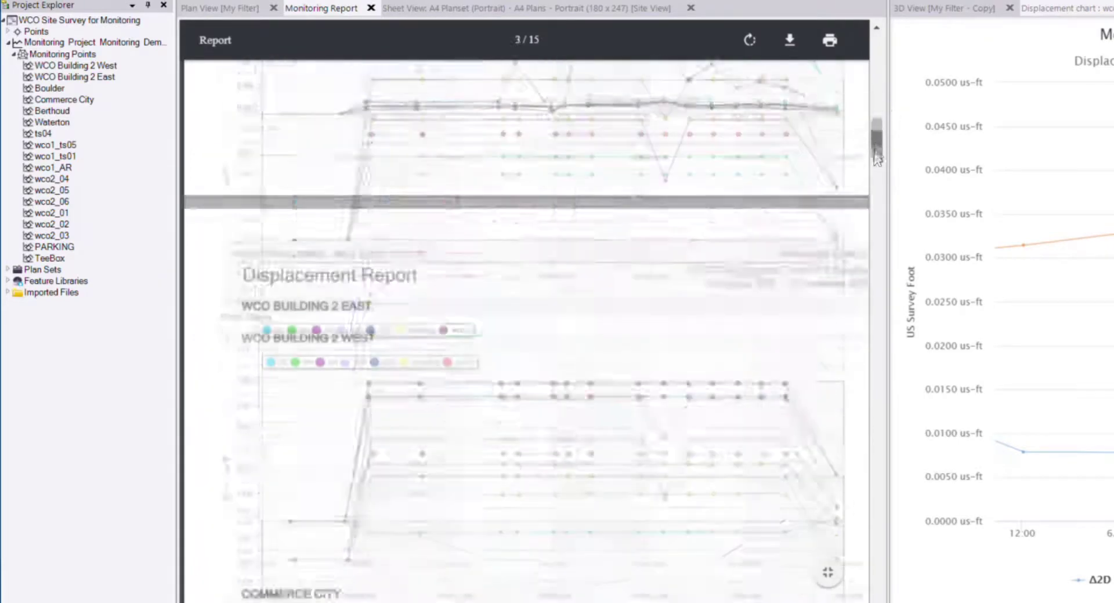
pyautogui.scroll(-10, 864, 408)
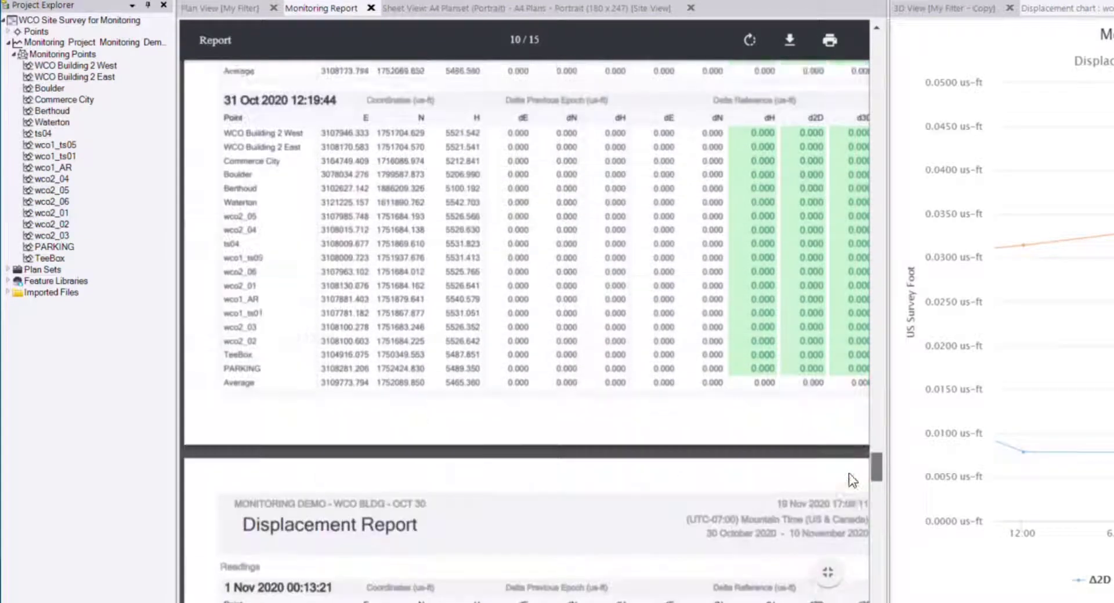
pyautogui.scroll(-5, 848, 473)
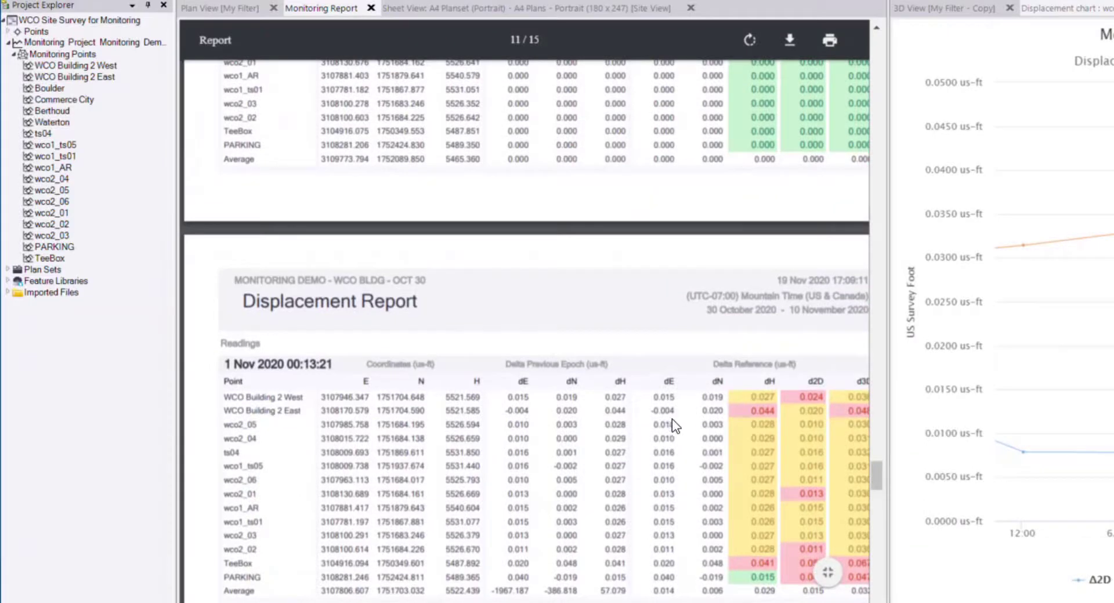
pyautogui.moveTo(877, 471); pyautogui.dragTo(875, 476)
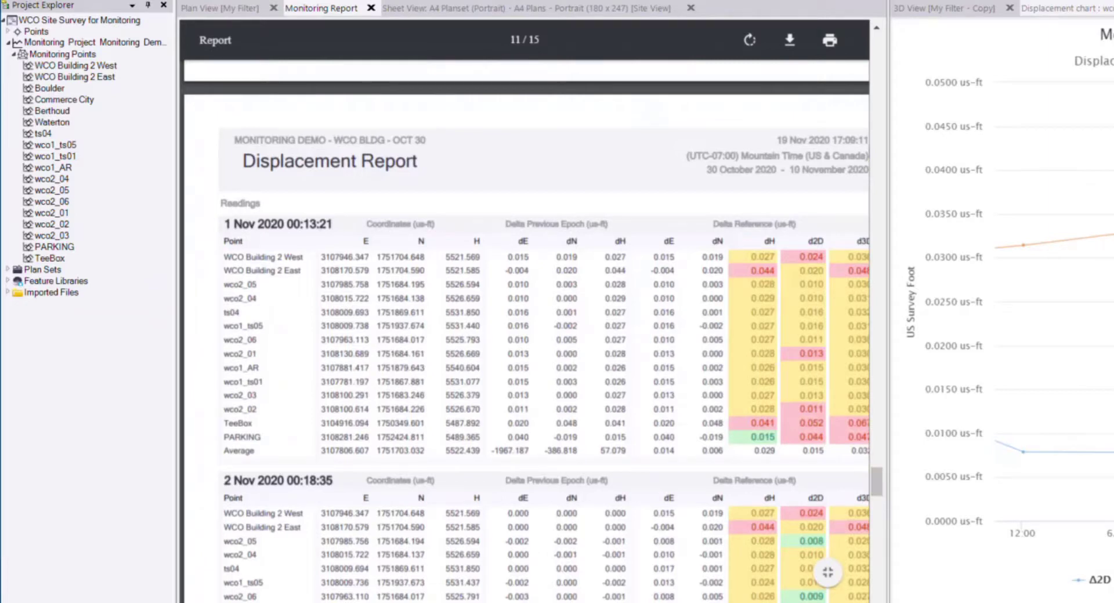
pyautogui.moveTo(877, 482); pyautogui.dragTo(877, 496)
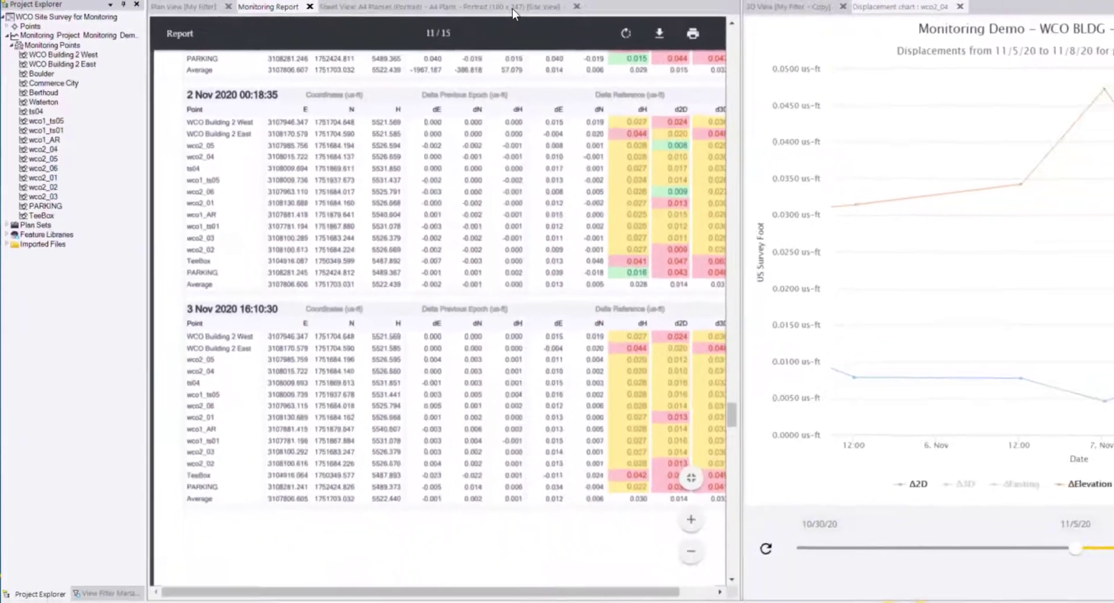
# Step: Open the A4 site-plan sheet and zoom into the monitoring point cluster
pyautogui.click(502, 11)
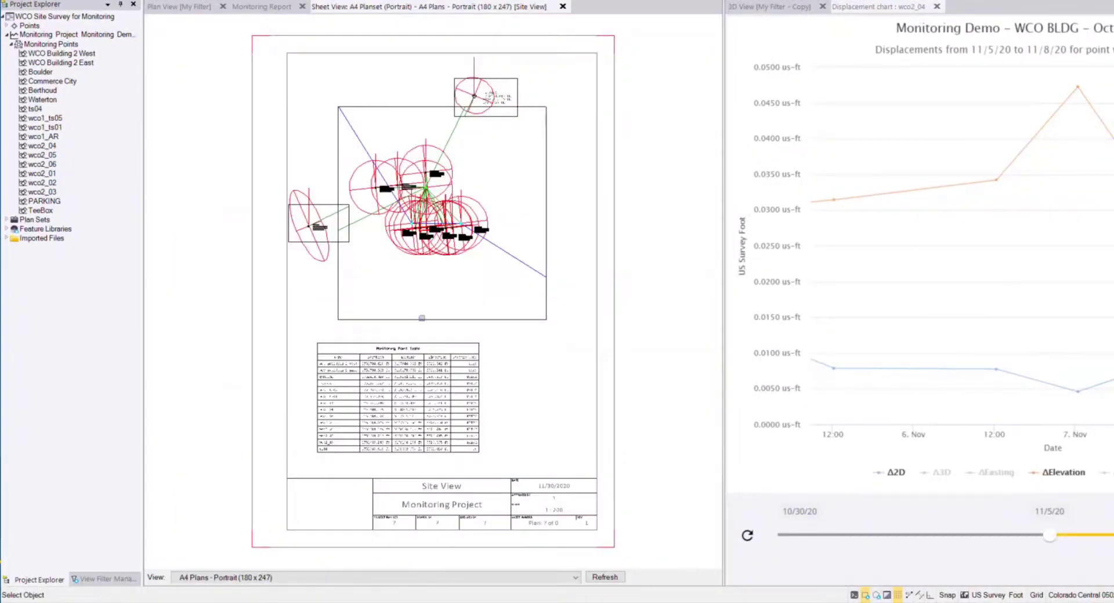
pyautogui.scroll(2, 407, 172)
pyautogui.scroll(2, 411, 192)
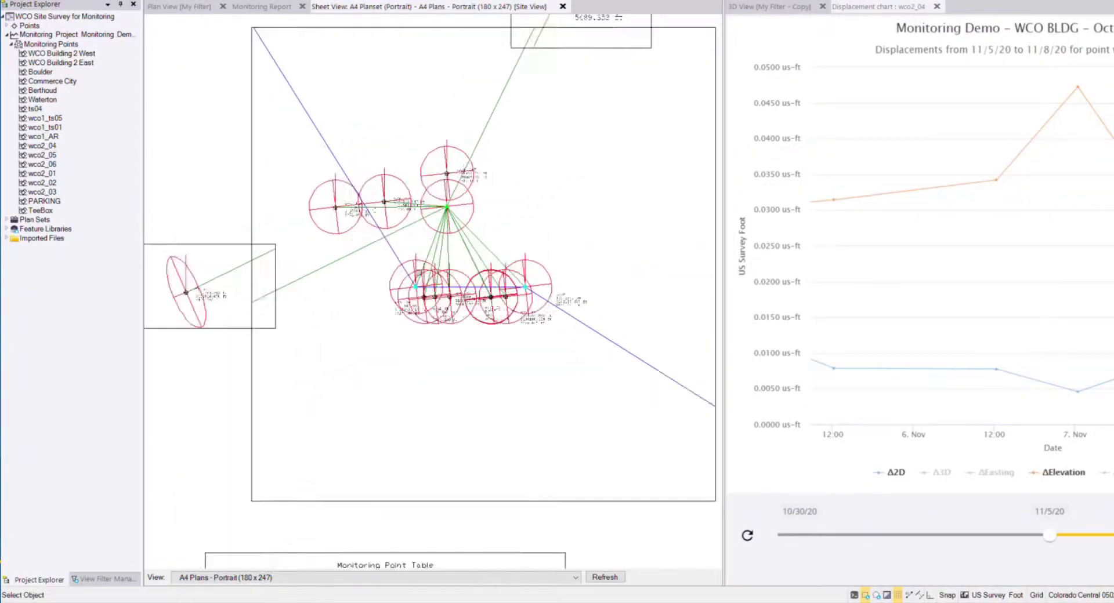
pyautogui.scroll(2, 415, 243)
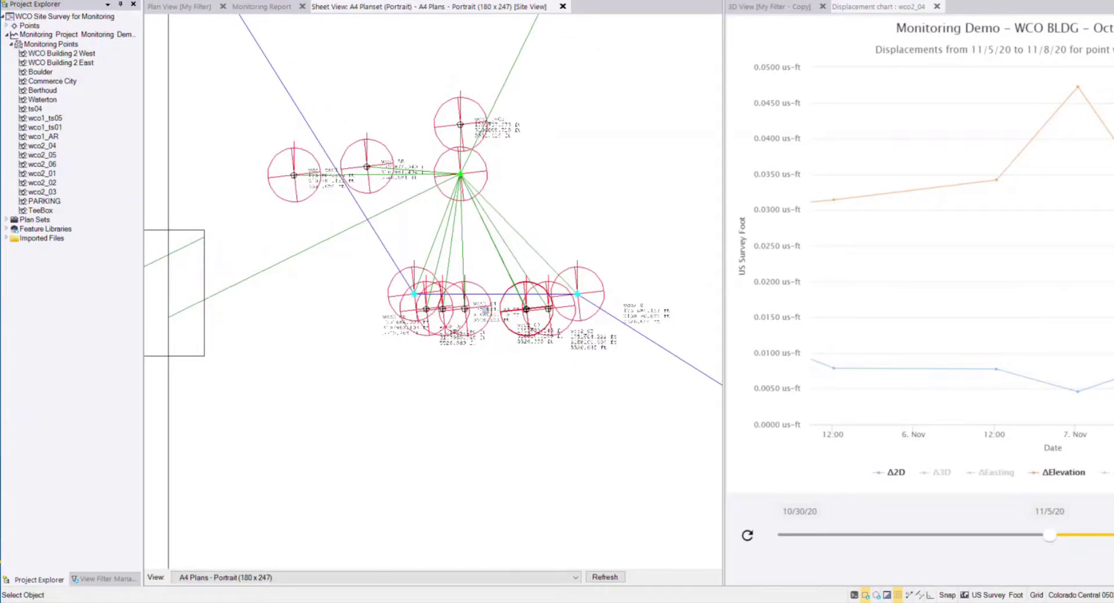
pyautogui.scroll(2, 464, 308)
pyautogui.scroll(2, 391, 308)
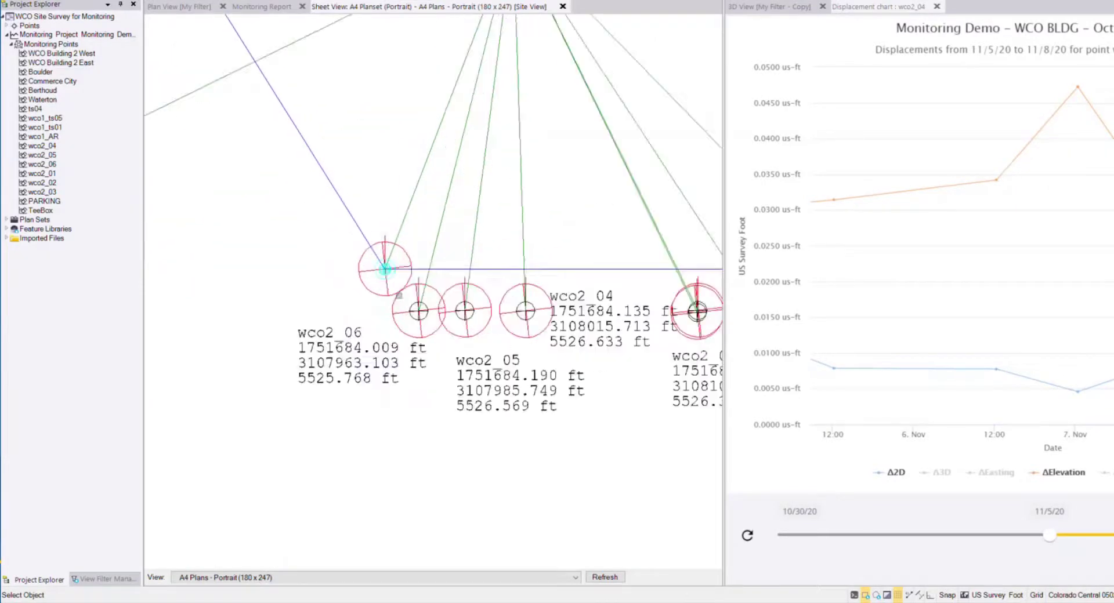
# Step: Zoom back out and enlarge the Monitoring Point Table until it is readable
pyautogui.scroll(-2, 326, 366)
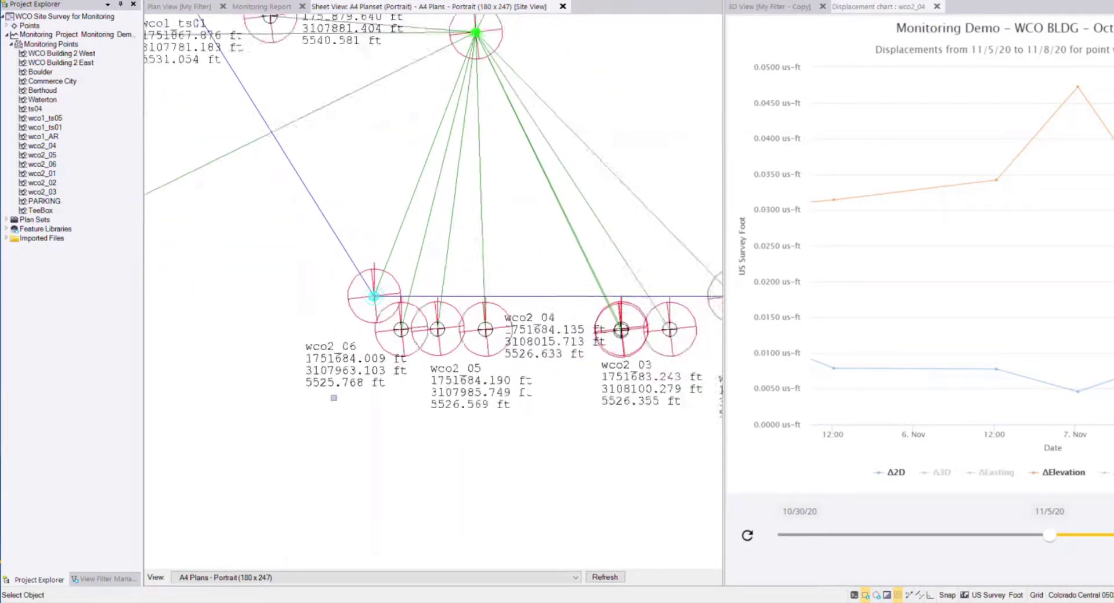
pyautogui.scroll(-2, 348, 395)
pyautogui.scroll(-2, 372, 418)
pyautogui.scroll(-1, 383, 431)
pyautogui.moveTo(383, 430); pyautogui.dragTo(388, 446, button='middle')
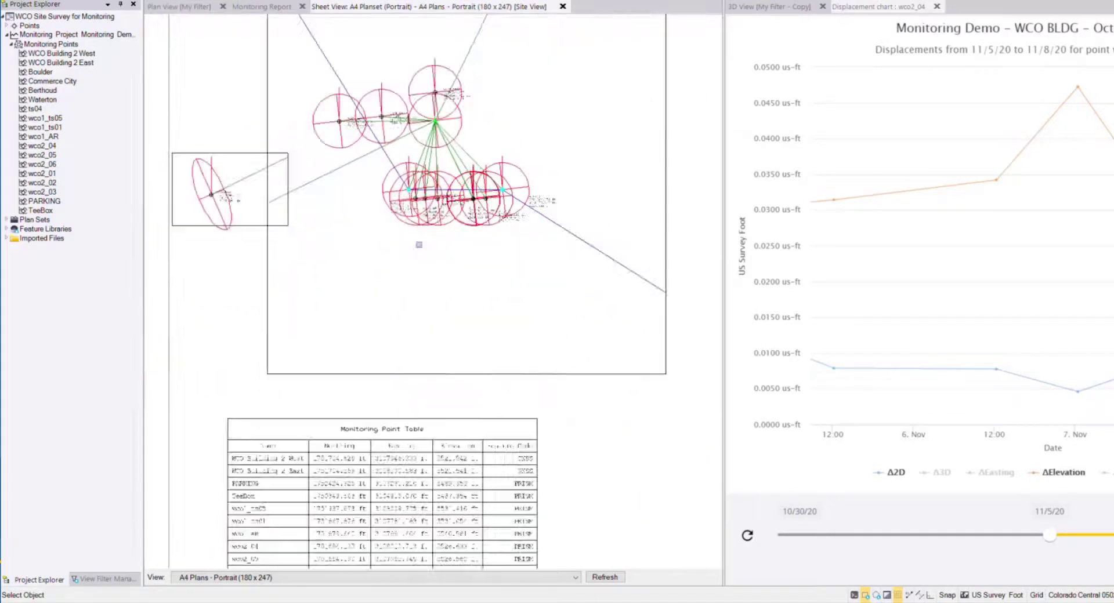
pyautogui.scroll(1, 388, 446)
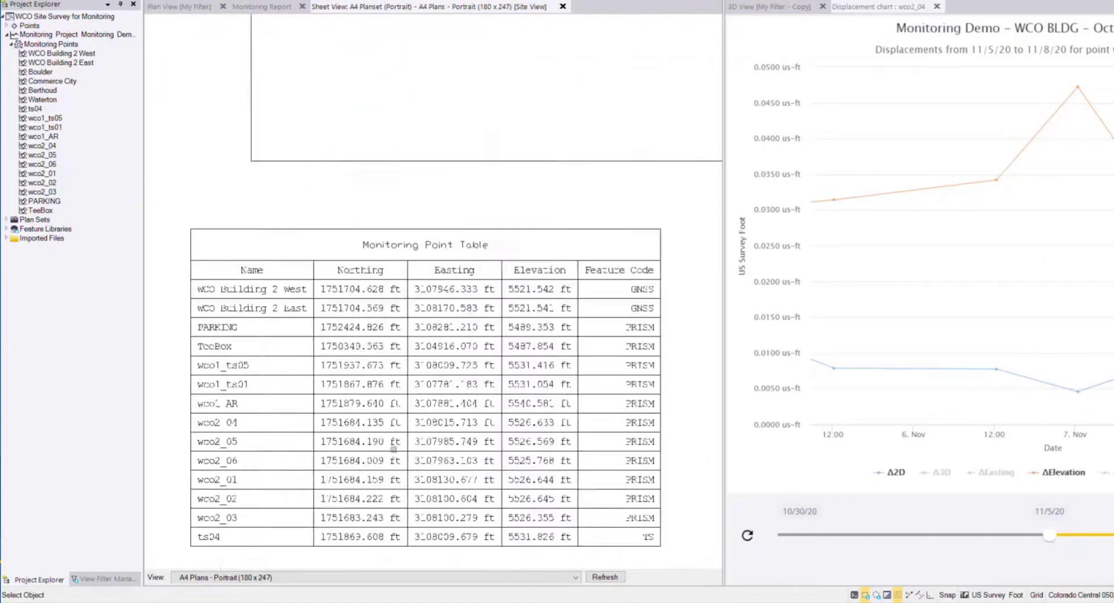